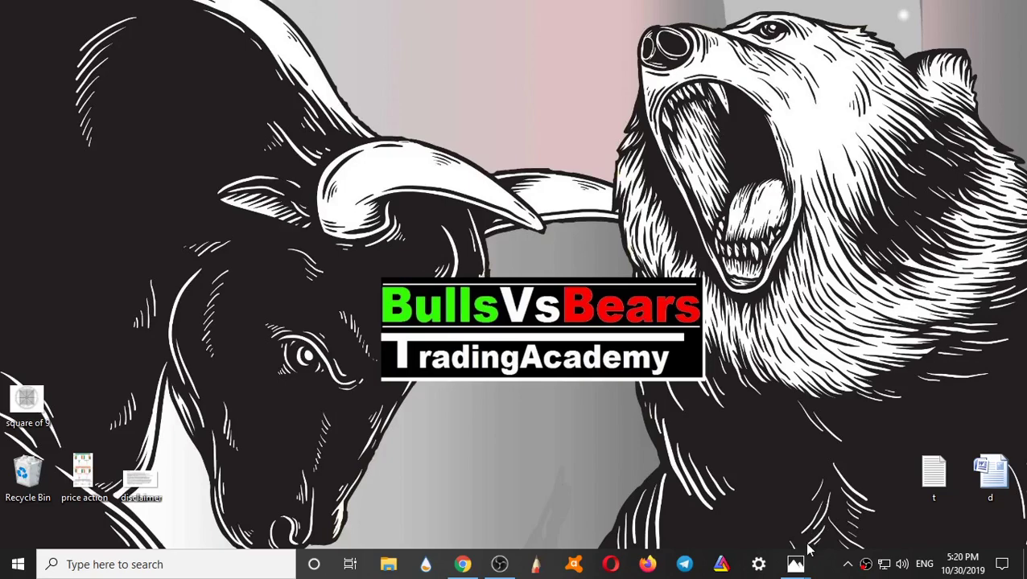
Step: View the disclaimer image, then close it to reveal the desktop
{"action": "mouse_move", "coordinate": [797, 568]}
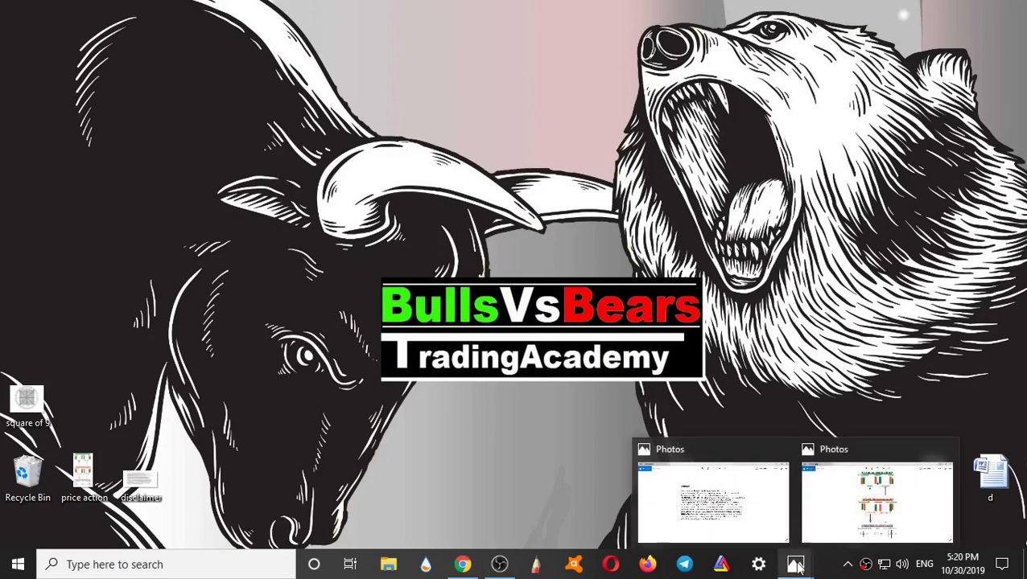
{"action": "left_click", "coordinate": [741, 505]}
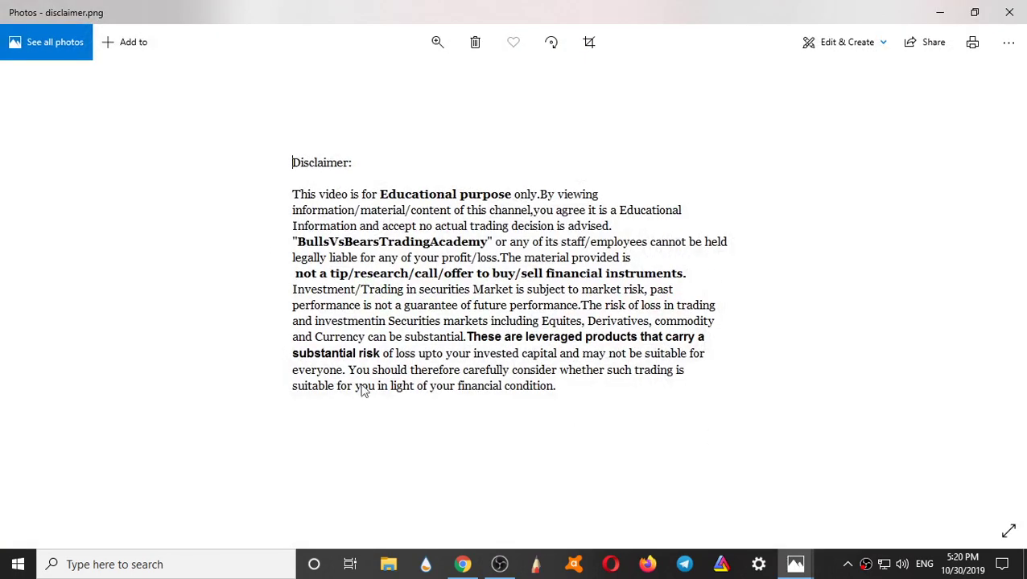
{"action": "left_click", "coordinate": [938, 8]}
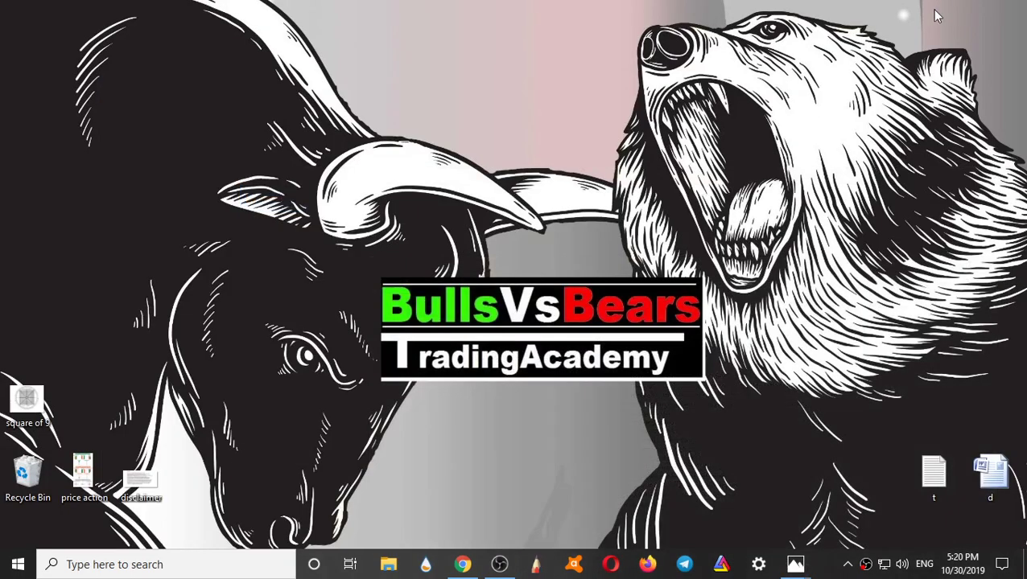
Step: Restore the YouTube video page, scroll its description and check the Oct 29, 2019 upload date
{"action": "left_click", "coordinate": [463, 564]}
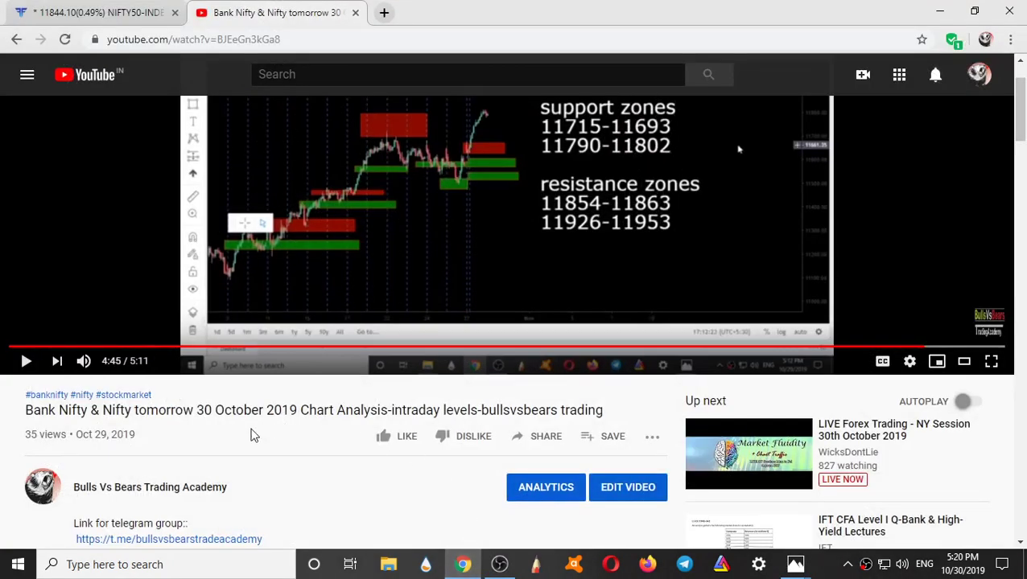
{"action": "scroll", "coordinate": [227, 445], "scroll_direction": "down", "scroll_amount": 2}
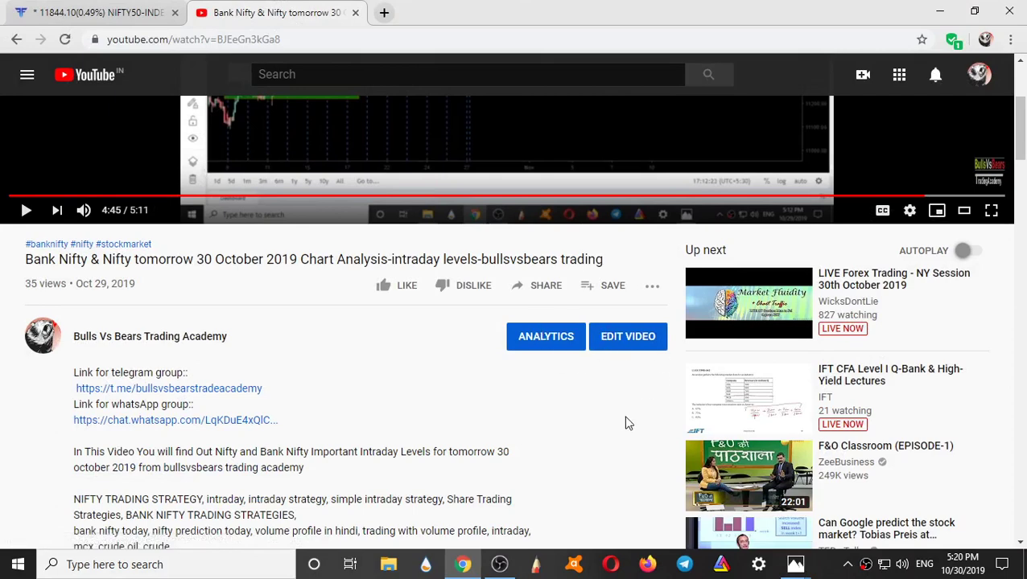
{"action": "scroll", "coordinate": [628, 423], "scroll_direction": "up", "scroll_amount": 3}
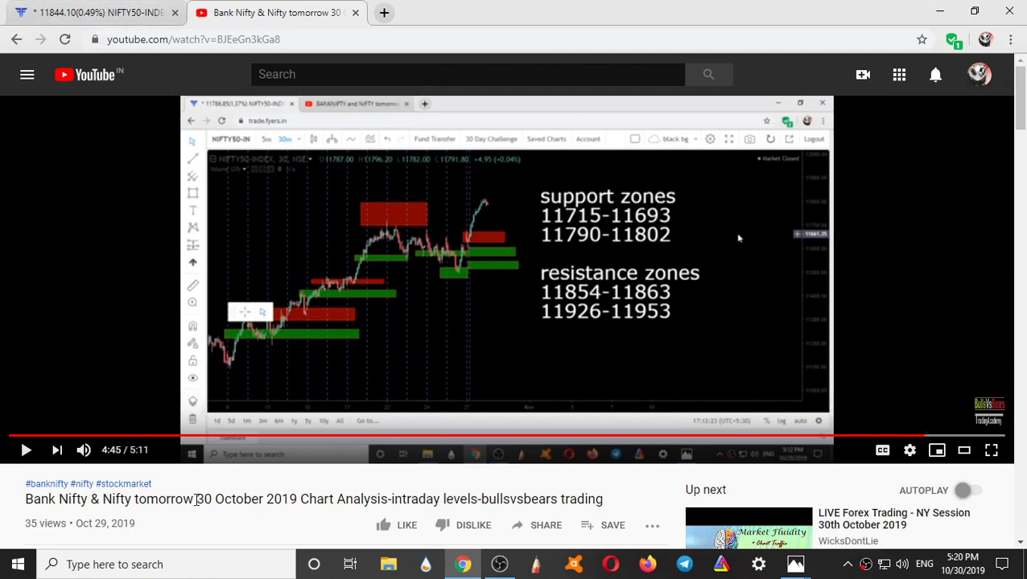
{"action": "left_click_drag", "start_coordinate": [76, 529], "coordinate": [150, 533]}
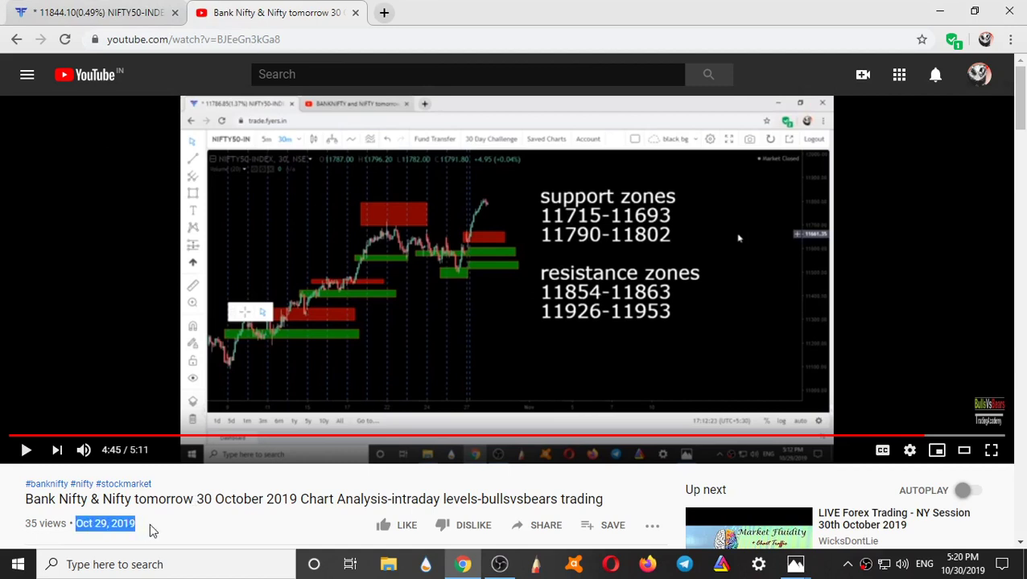
{"action": "left_click", "coordinate": [150, 533]}
{"action": "mouse_move", "coordinate": [964, 574]}
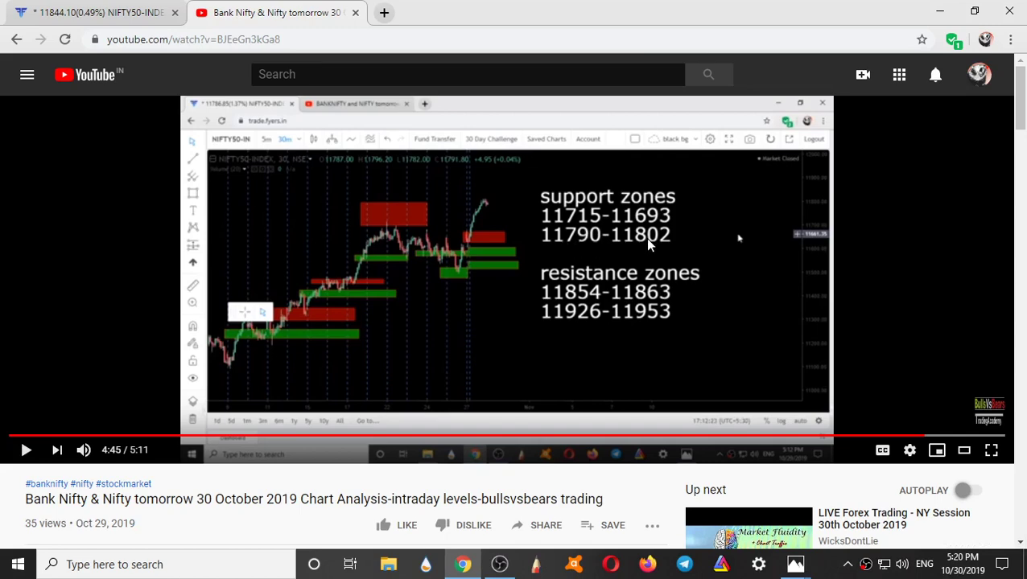
Step: On the NIFTY50 5-min chart, check the green 11800 and red 11860 zones, then compress the price axis so all fit
{"action": "key", "text": "ctrl+Tab"}
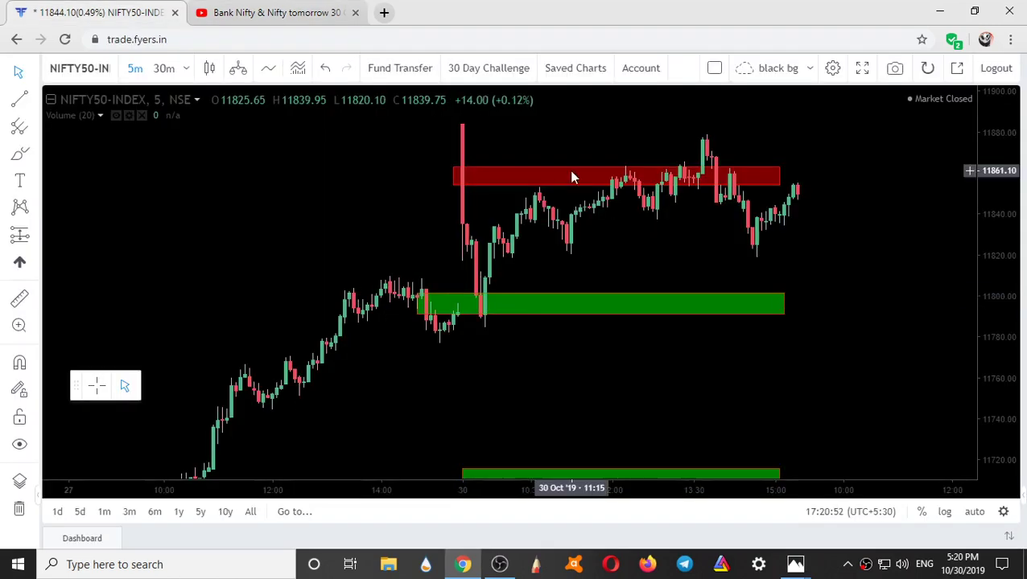
{"action": "left_click", "coordinate": [560, 311]}
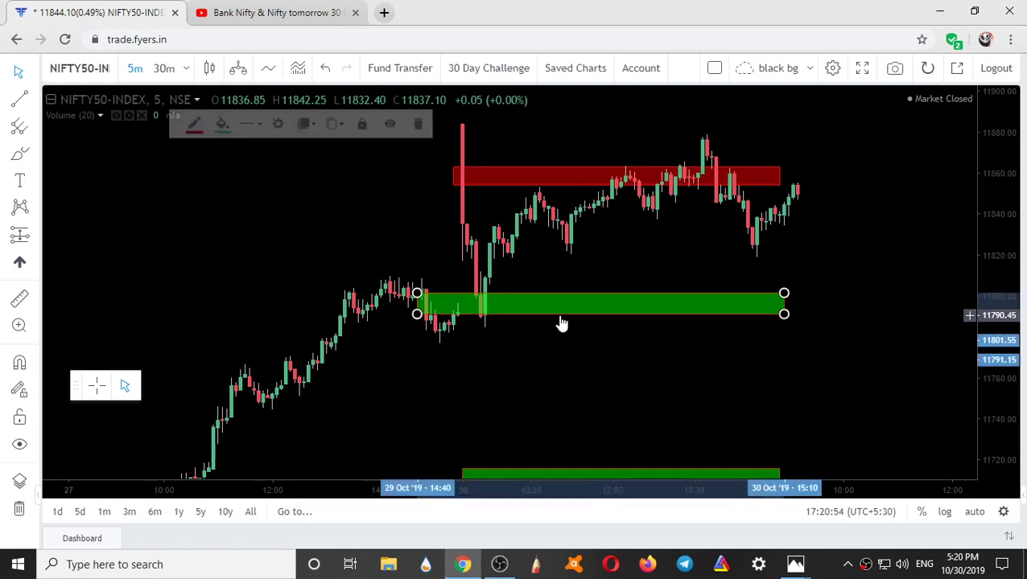
{"action": "left_click", "coordinate": [637, 192]}
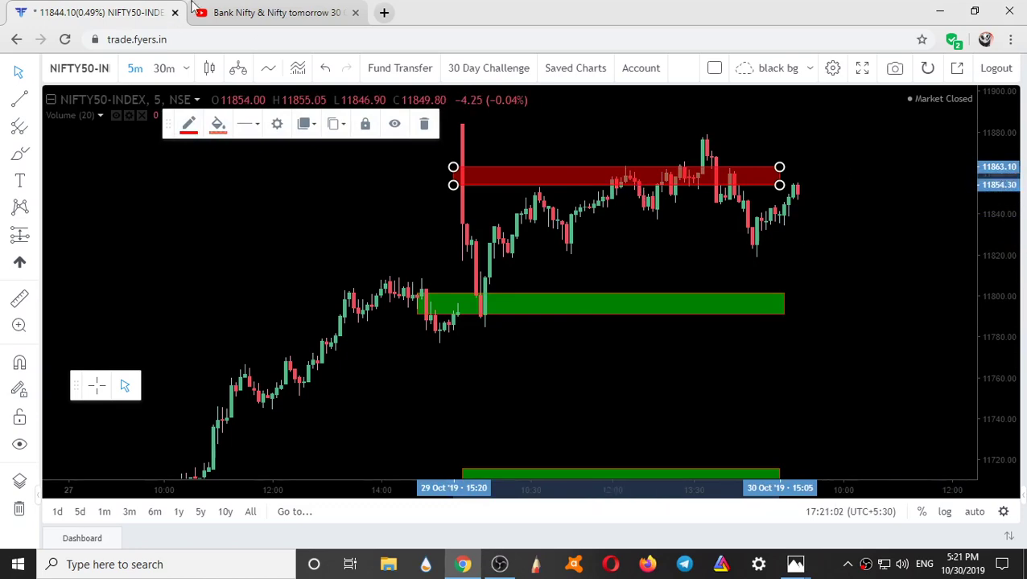
{"action": "left_click", "coordinate": [269, 13]}
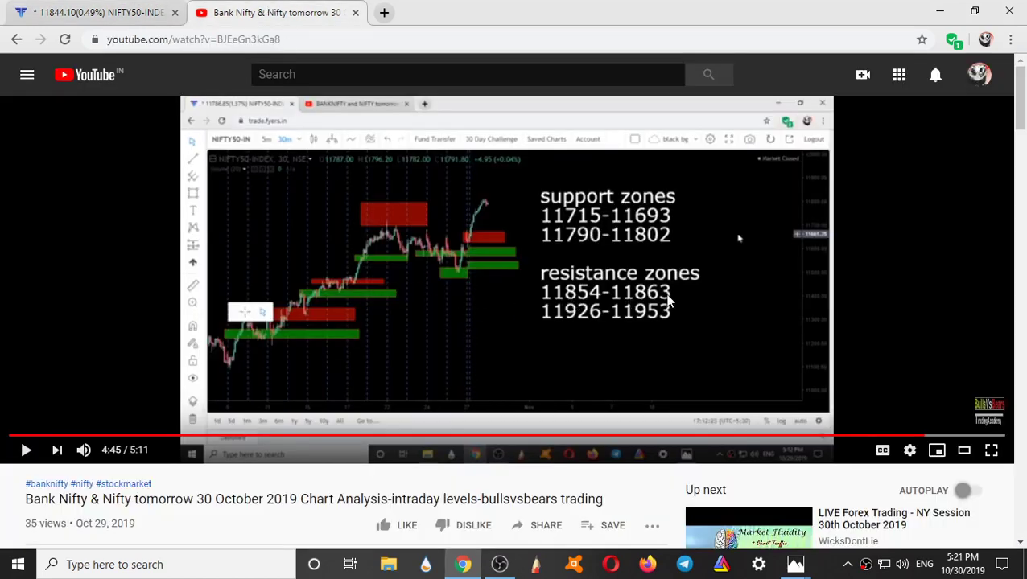
{"action": "left_click", "coordinate": [142, 9]}
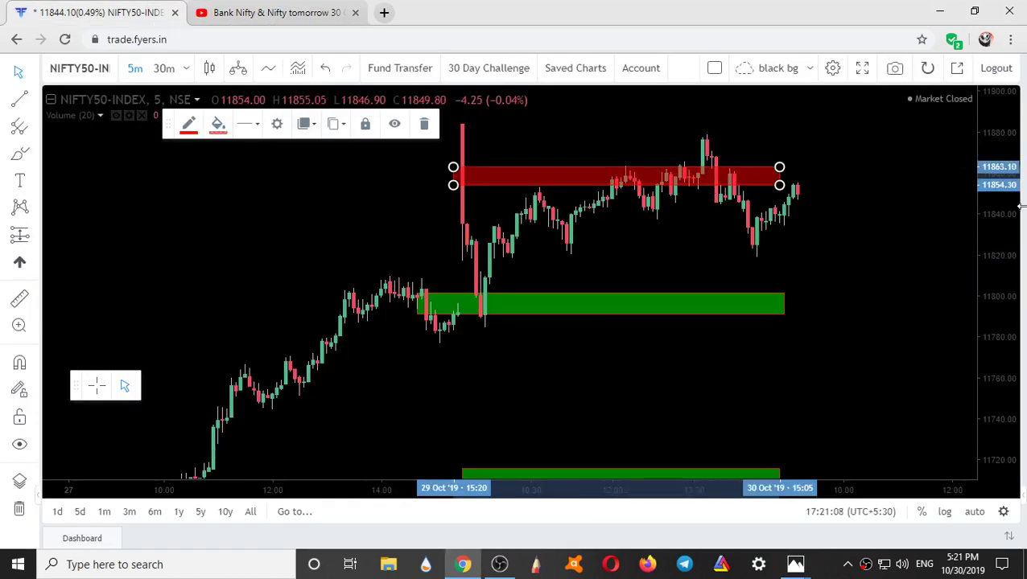
{"action": "left_click_drag", "start_coordinate": [1008, 226], "coordinate": [997, 298]}
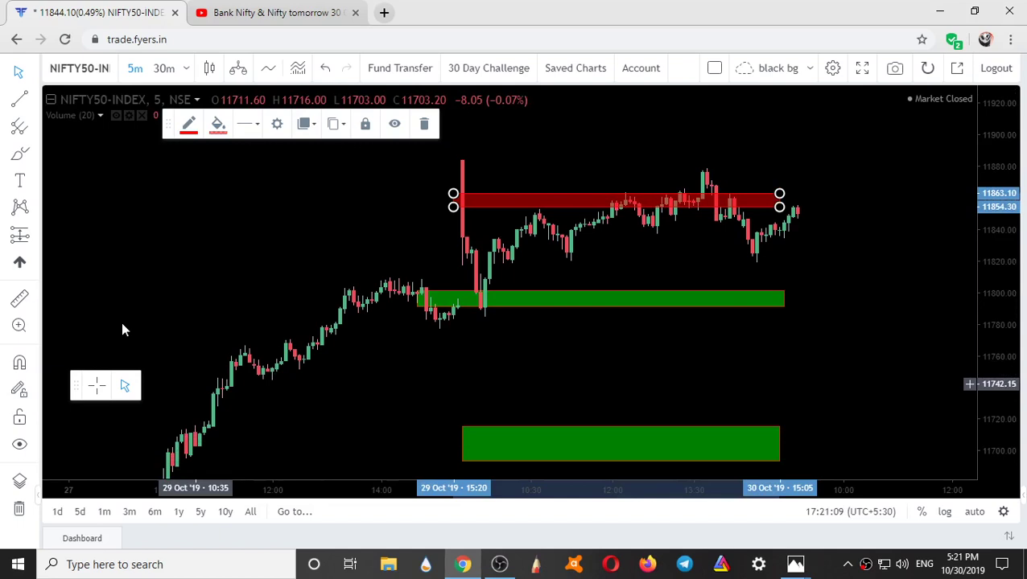
{"action": "left_click", "coordinate": [22, 449]}
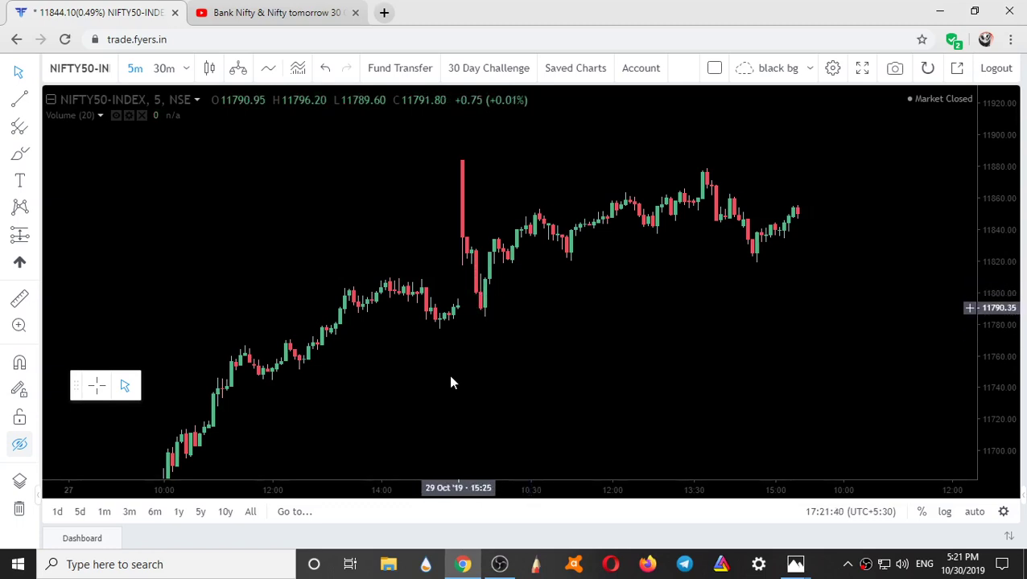
{"action": "left_click", "coordinate": [20, 448]}
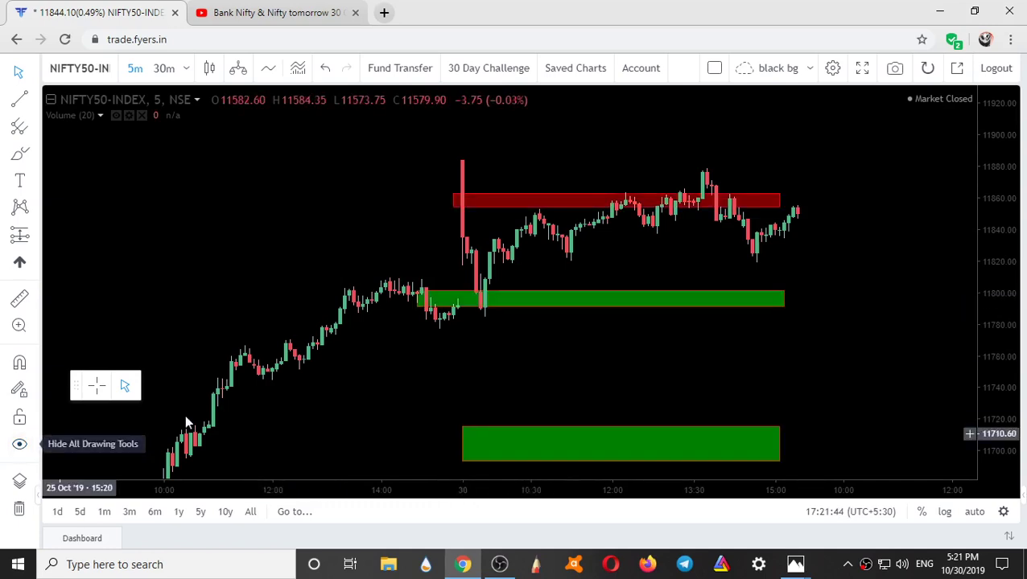
Step: Select and deselect the green 11800 support zone several times to inspect it
{"action": "left_click", "coordinate": [491, 310]}
{"action": "left_click", "coordinate": [485, 304]}
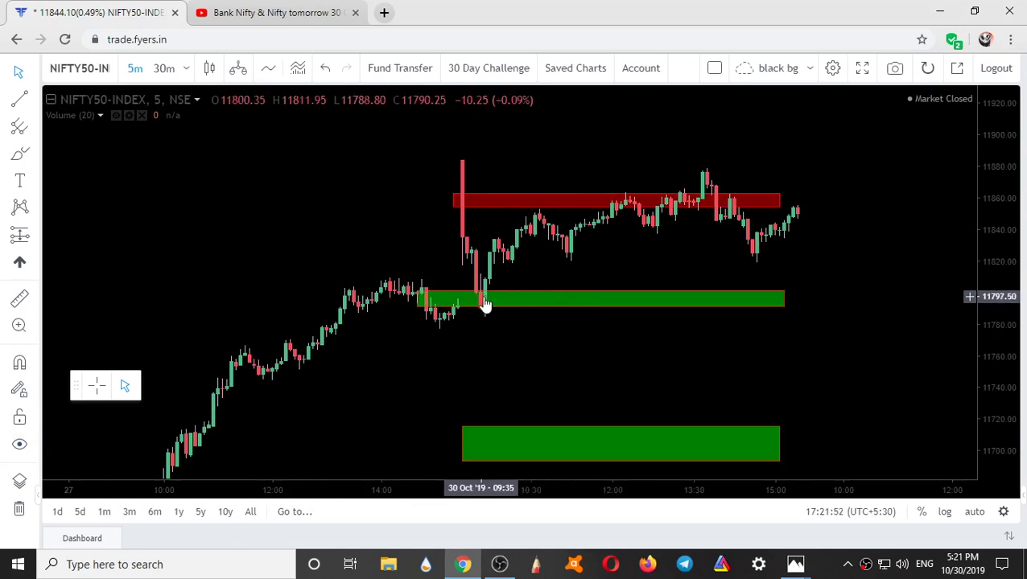
{"action": "left_click", "coordinate": [481, 301]}
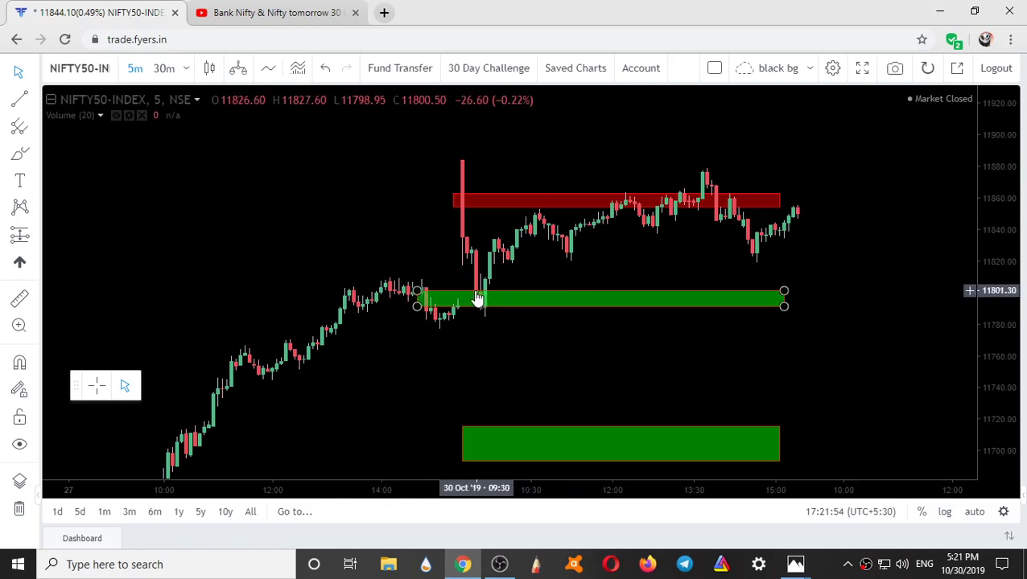
{"action": "left_click", "coordinate": [480, 282]}
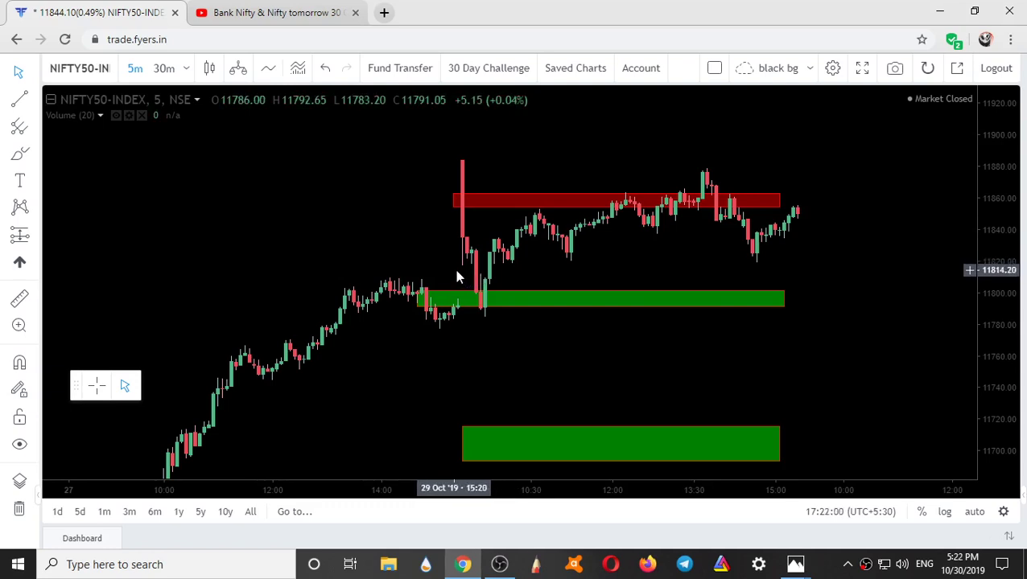
{"action": "left_click", "coordinate": [479, 294]}
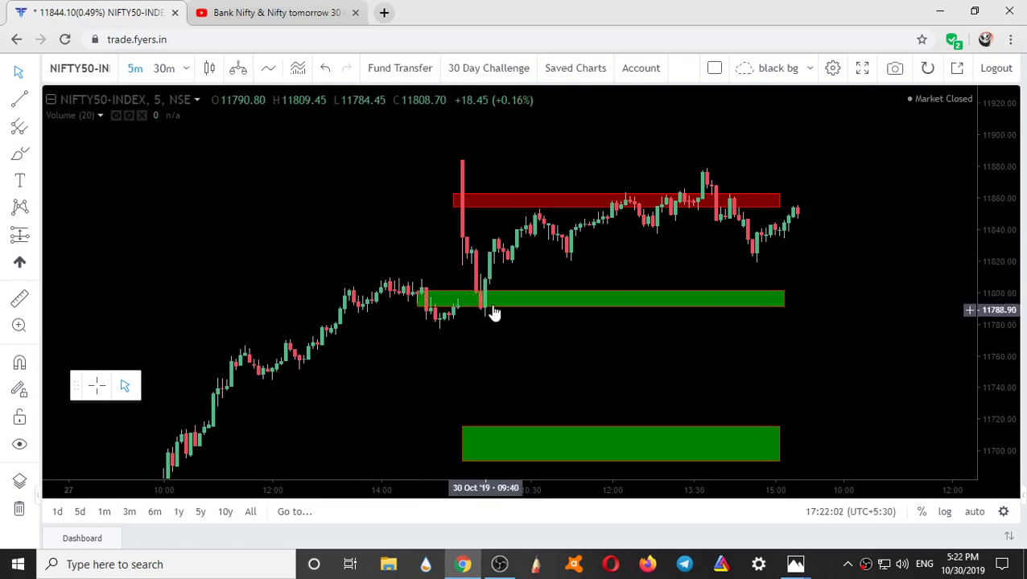
{"action": "left_click", "coordinate": [479, 300]}
{"action": "left_click", "coordinate": [491, 301]}
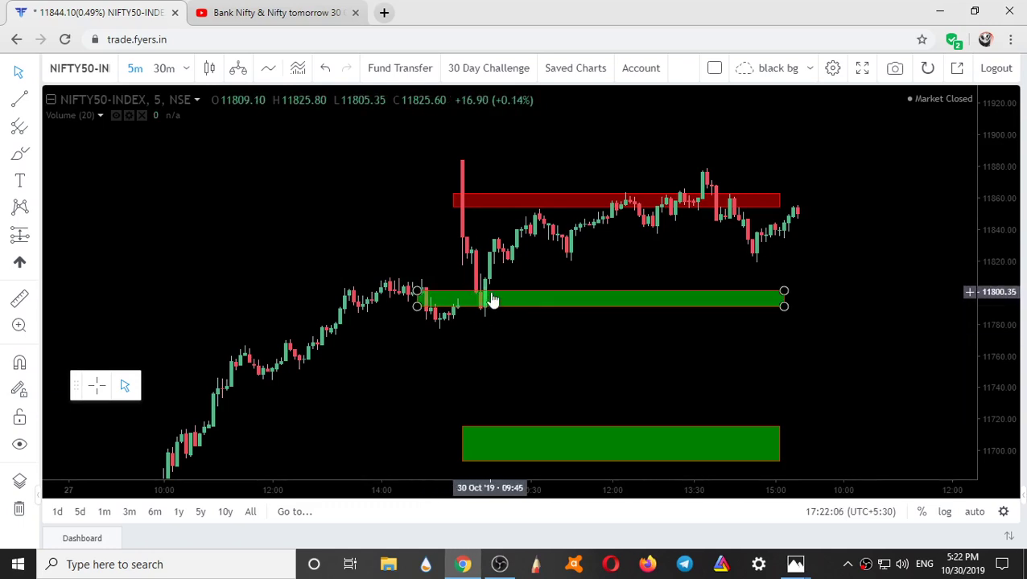
{"action": "left_click", "coordinate": [481, 310]}
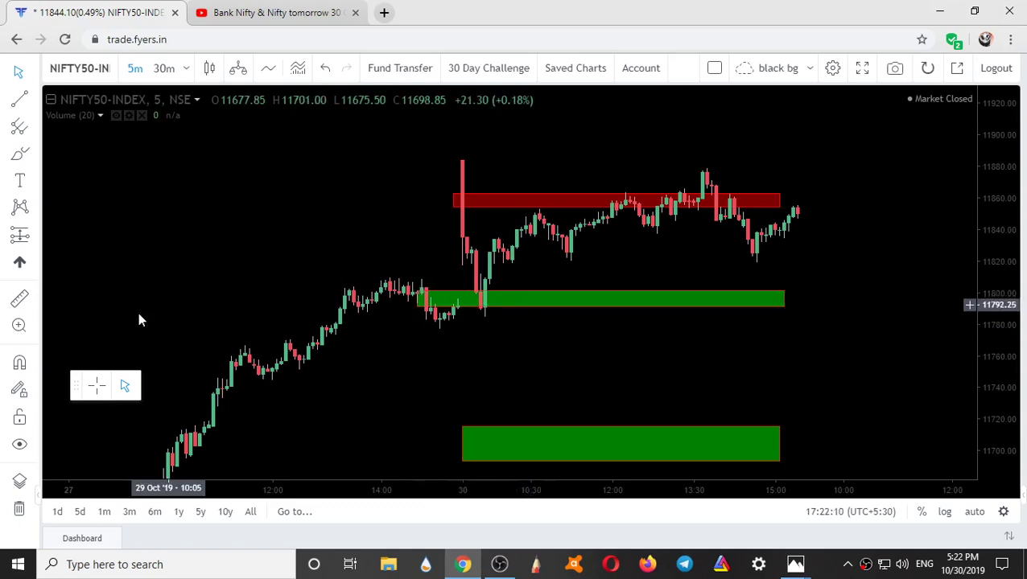
Step: Measure the rally from the spike low with the ruler, then clear the measurement
{"action": "left_click", "coordinate": [19, 299]}
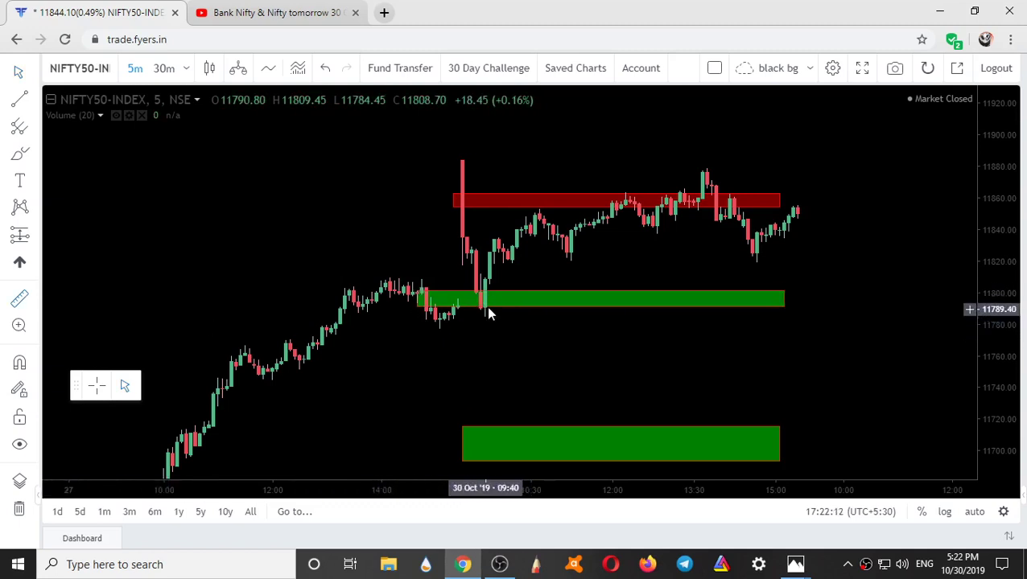
{"action": "left_click", "coordinate": [488, 280]}
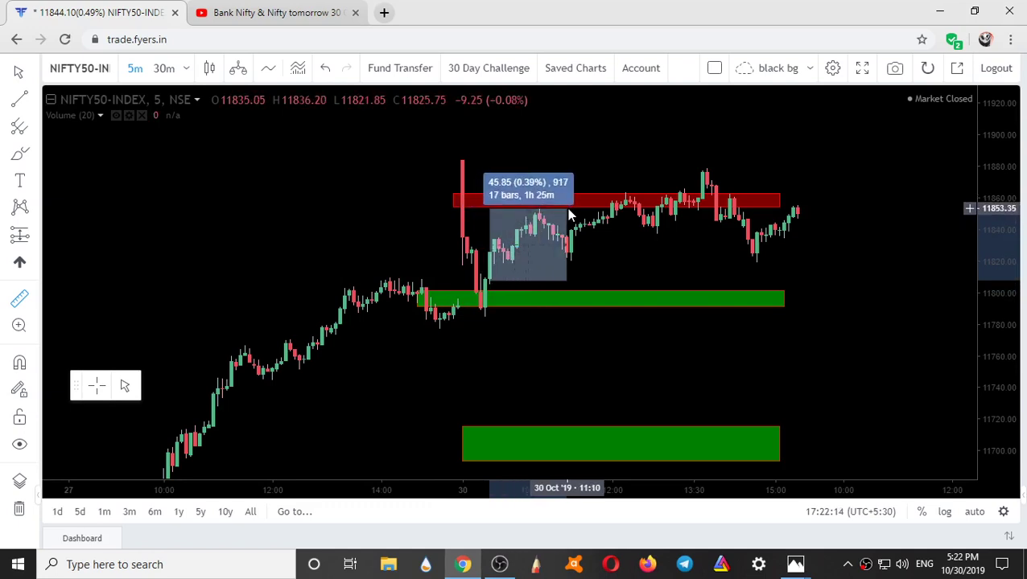
{"action": "left_click", "coordinate": [605, 227]}
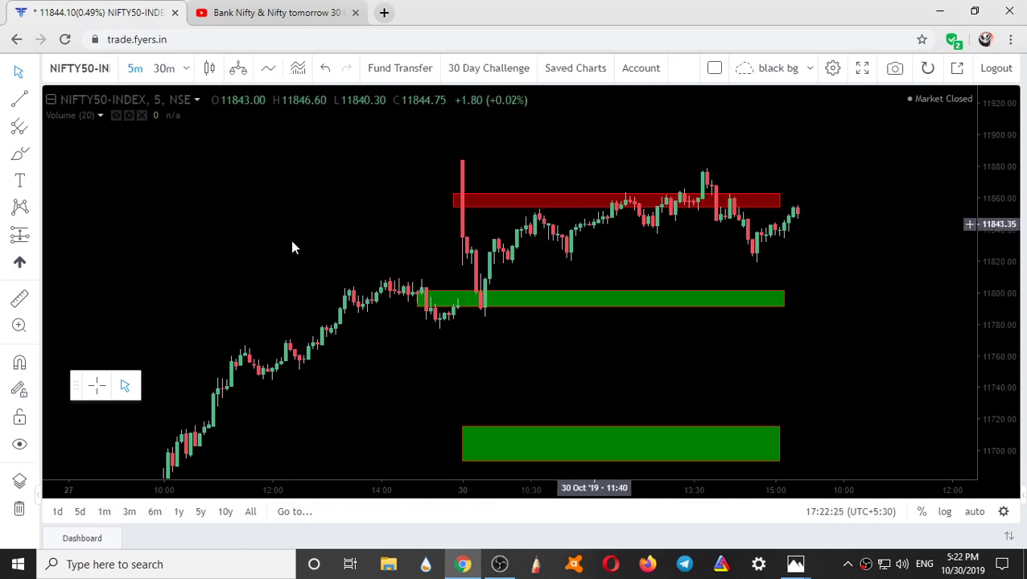
Step: Zoom in, stretch the price scale and pan to center the red and green zones
{"action": "scroll", "coordinate": [291, 240], "scroll_direction": "up", "scroll_amount": 2}
{"action": "scroll", "coordinate": [554, 242], "scroll_direction": "up", "scroll_amount": 3}
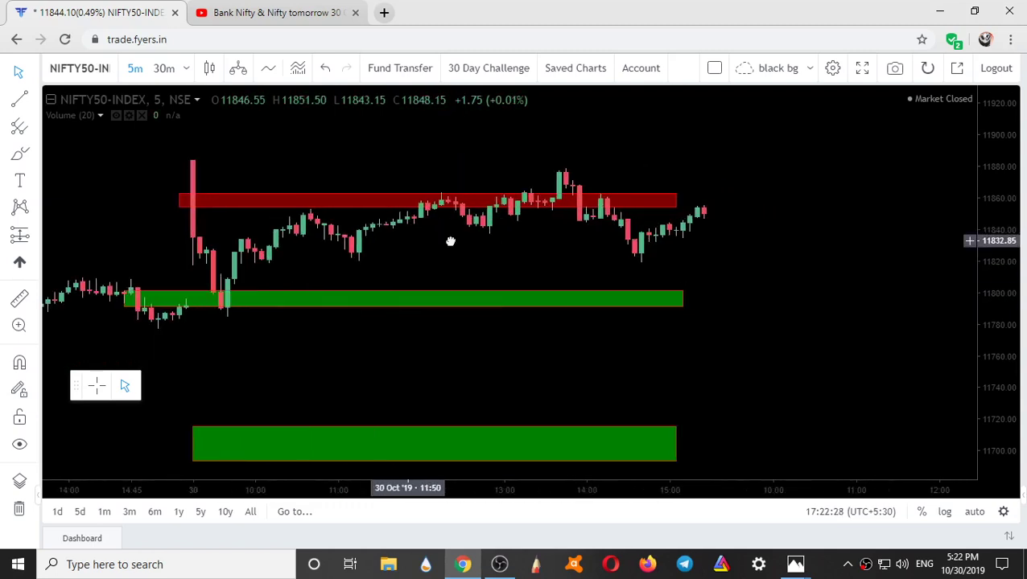
{"action": "left_click_drag", "start_coordinate": [580, 306], "coordinate": [901, 342]}
{"action": "left_click_drag", "start_coordinate": [1008, 390], "coordinate": [889, 284]}
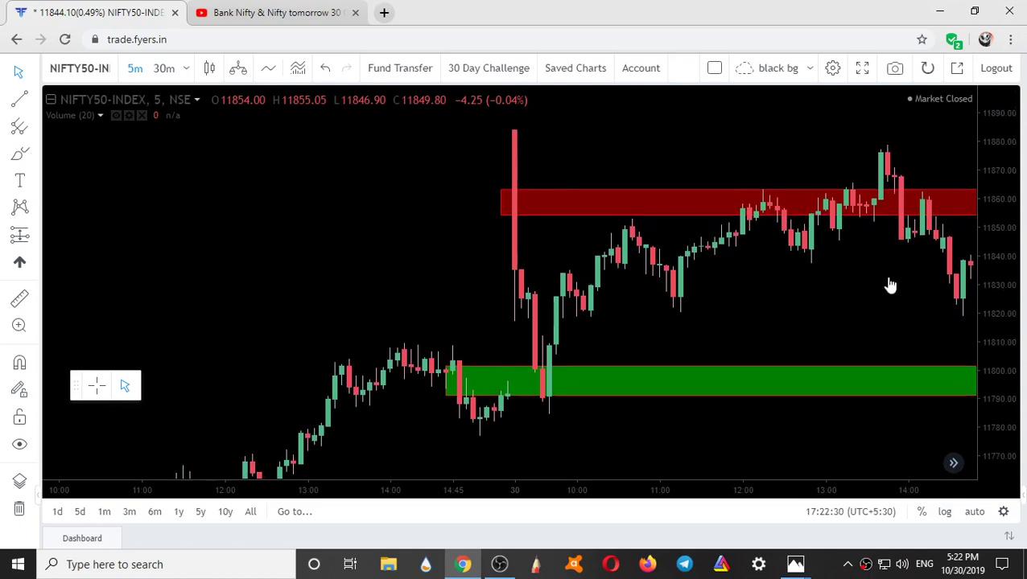
{"action": "left_click_drag", "start_coordinate": [797, 309], "coordinate": [676, 316]}
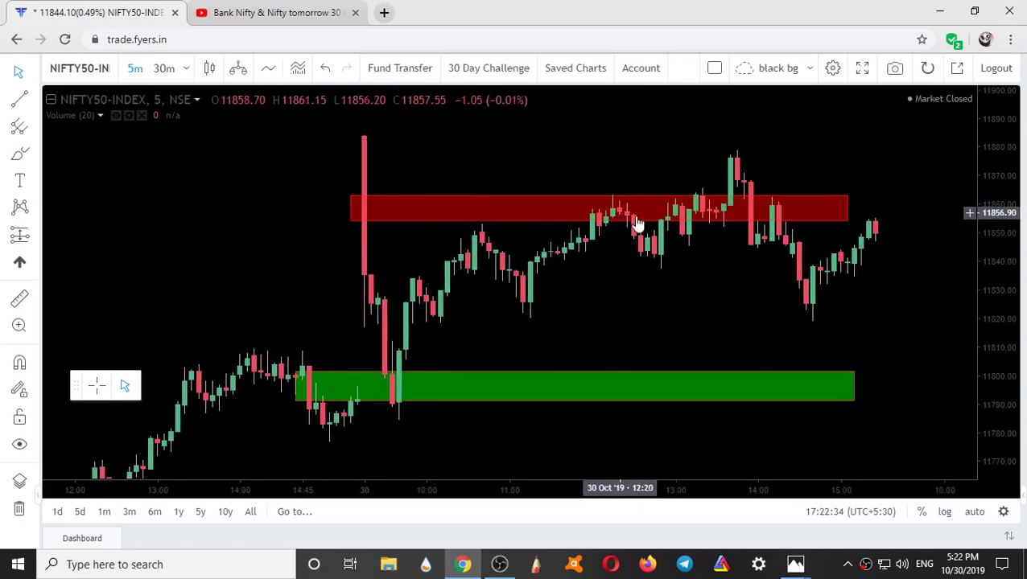
{"action": "mouse_move", "coordinate": [794, 573]}
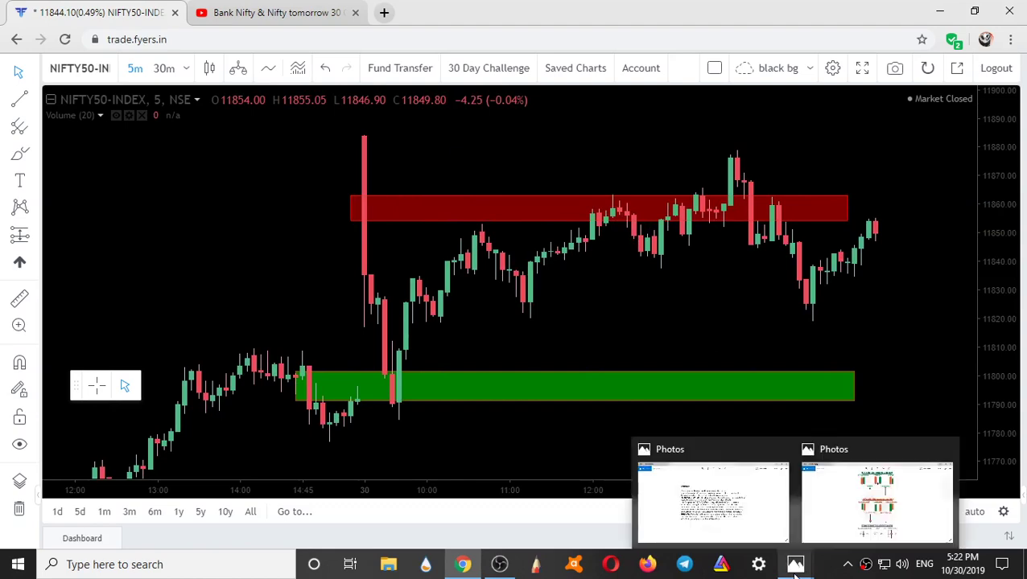
{"action": "left_click", "coordinate": [861, 497]}
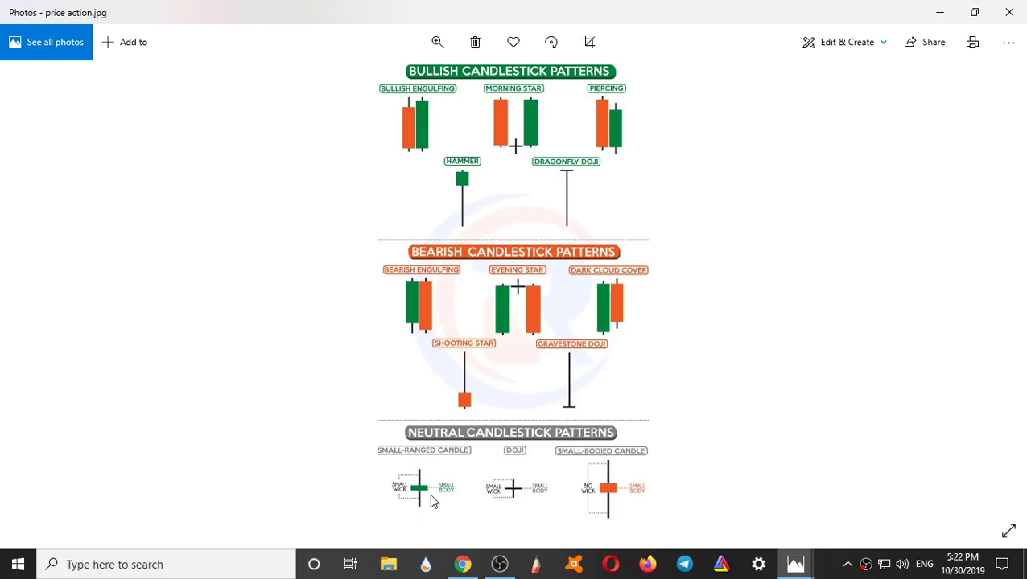
{"action": "left_click", "coordinate": [938, 8]}
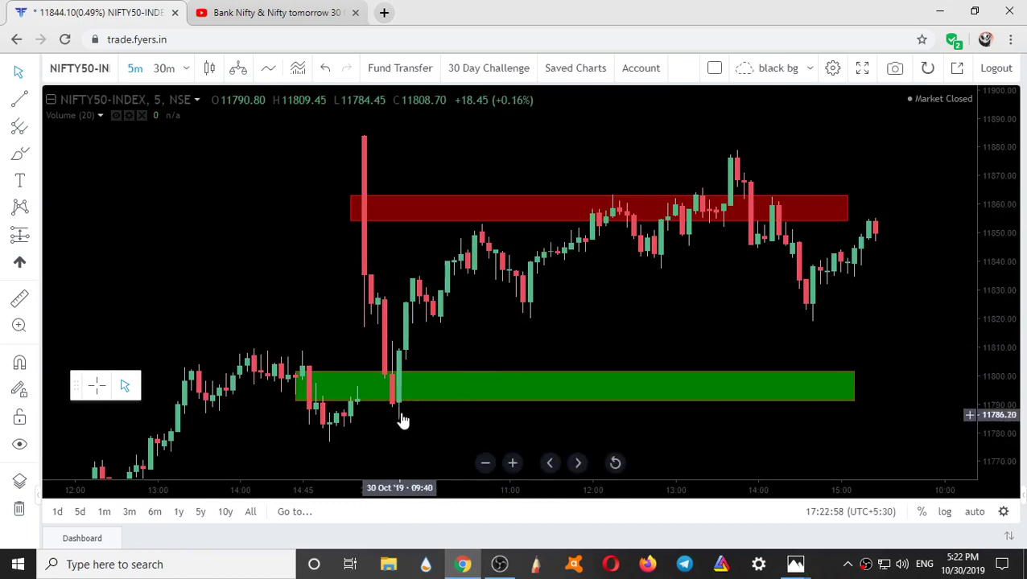
{"action": "left_click", "coordinate": [430, 388]}
{"action": "left_click", "coordinate": [471, 344]}
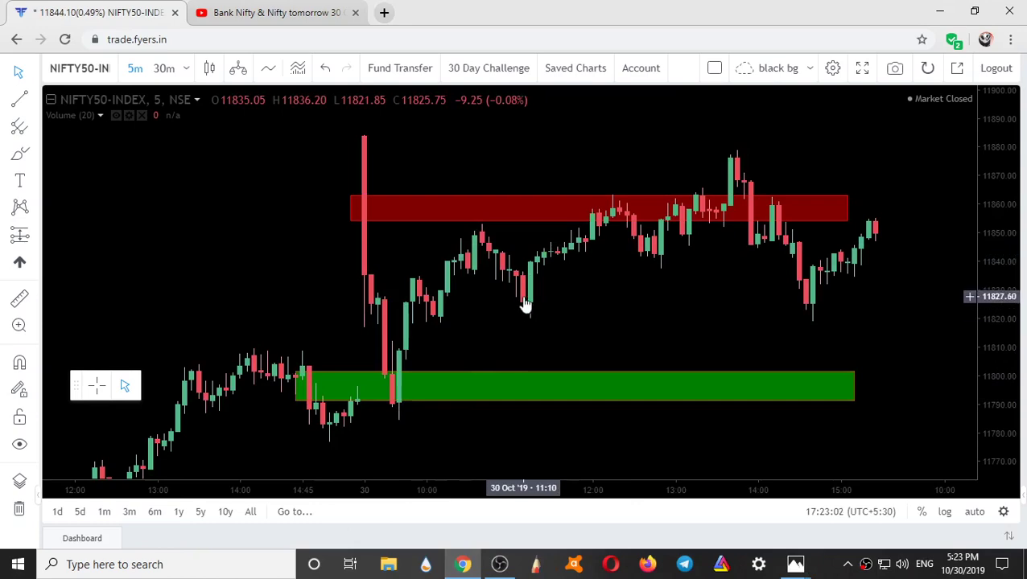
{"action": "left_click", "coordinate": [795, 566]}
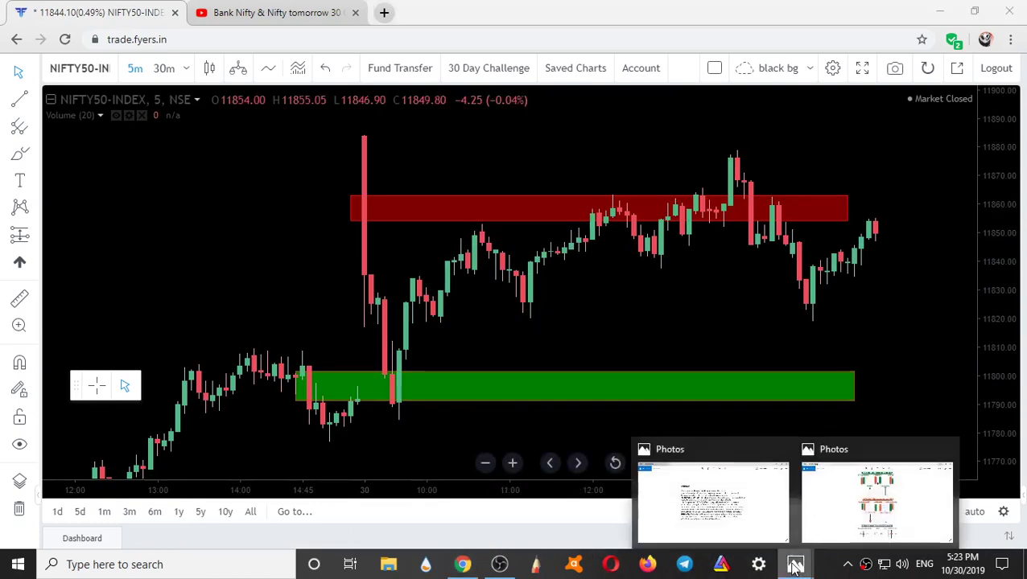
{"action": "left_click", "coordinate": [841, 493]}
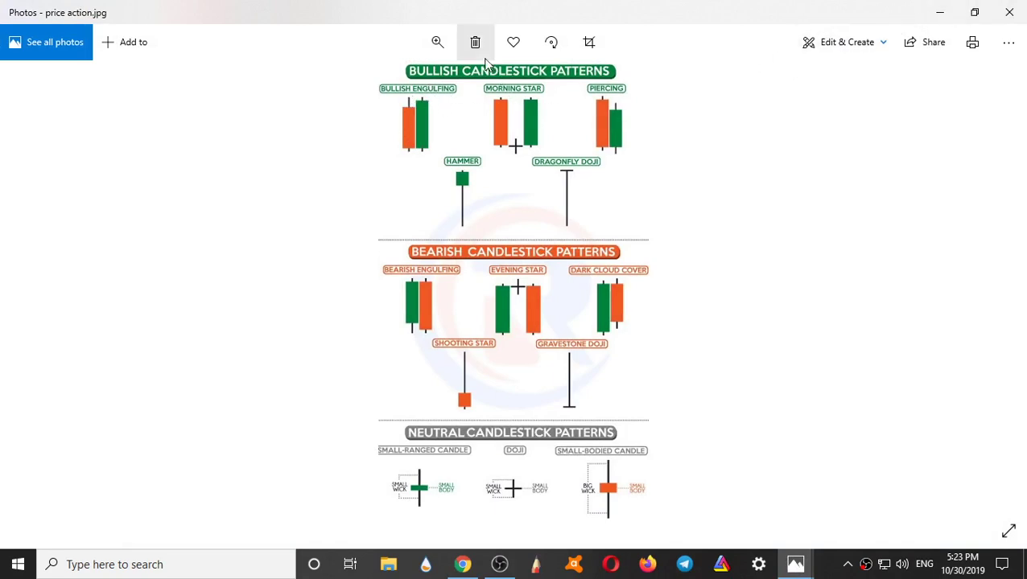
{"action": "left_click", "coordinate": [939, 12]}
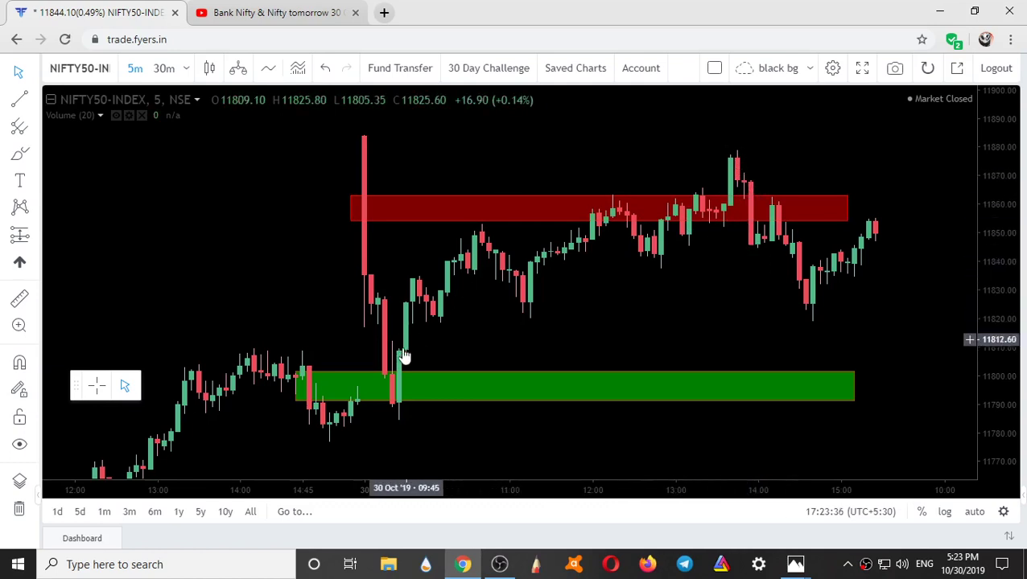
{"action": "left_click", "coordinate": [501, 216]}
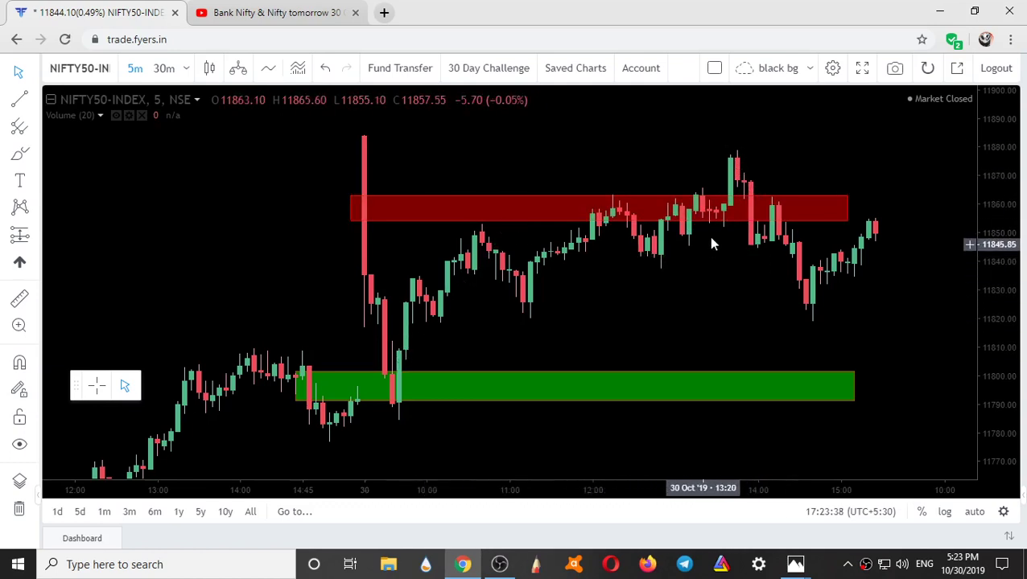
{"action": "left_click", "coordinate": [739, 241]}
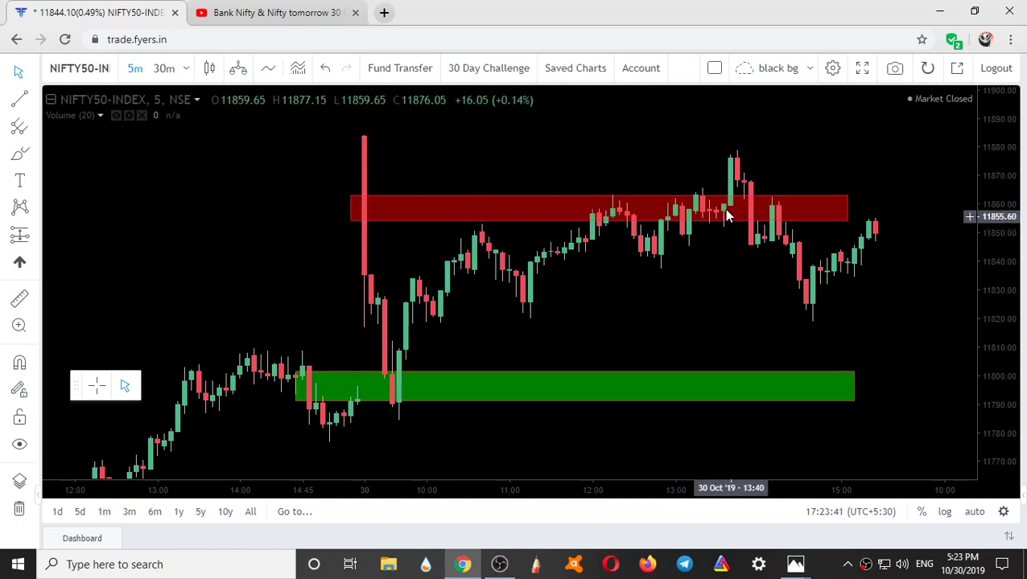
{"action": "left_click", "coordinate": [735, 215]}
{"action": "key", "text": "Escape"}
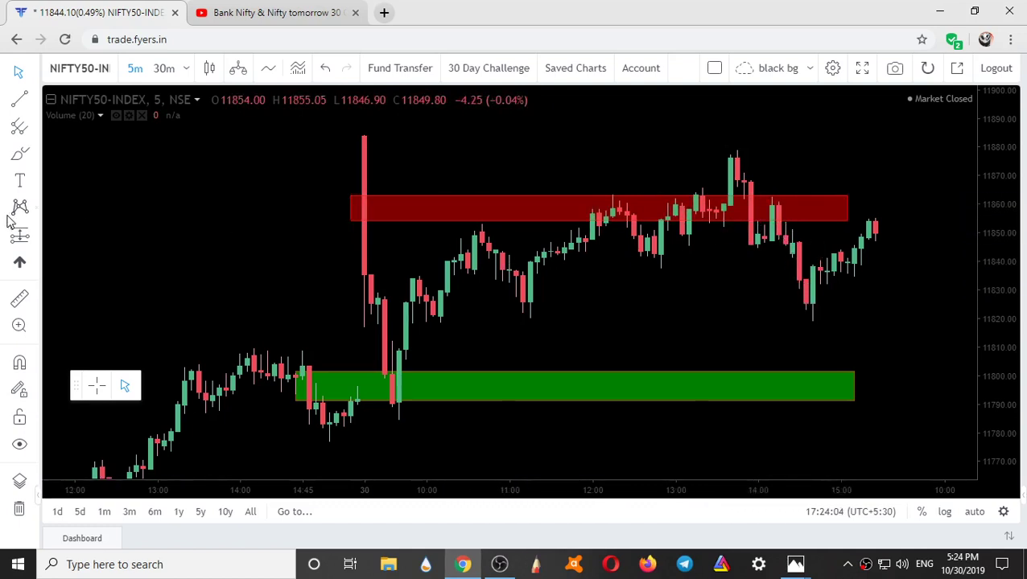
Step: With the Brush, circle the green-zone wick and each red-zone reaction in yellow
{"action": "left_click", "coordinate": [20, 154]}
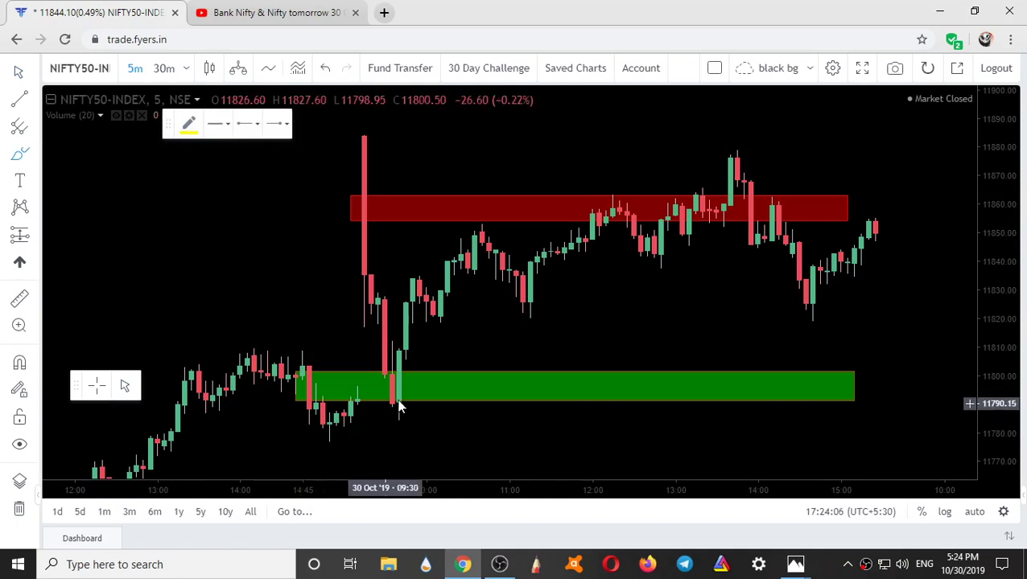
{"action": "mouse_move", "coordinate": [401, 389]}
{"action": "left_mouse_down"}
{"action": "mouse_move", "coordinate": [368, 417]}
{"action": "mouse_move", "coordinate": [400, 392]}
{"action": "left_mouse_up"}
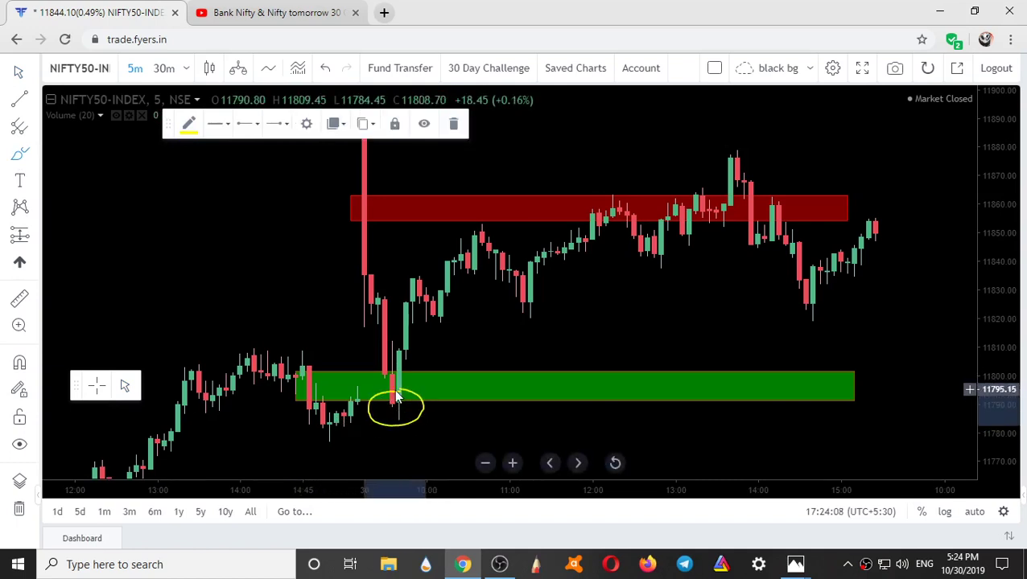
{"action": "mouse_move", "coordinate": [469, 215]}
{"action": "left_mouse_down"}
{"action": "mouse_move", "coordinate": [479, 212]}
{"action": "mouse_move", "coordinate": [461, 226]}
{"action": "mouse_move", "coordinate": [477, 214]}
{"action": "left_mouse_up"}
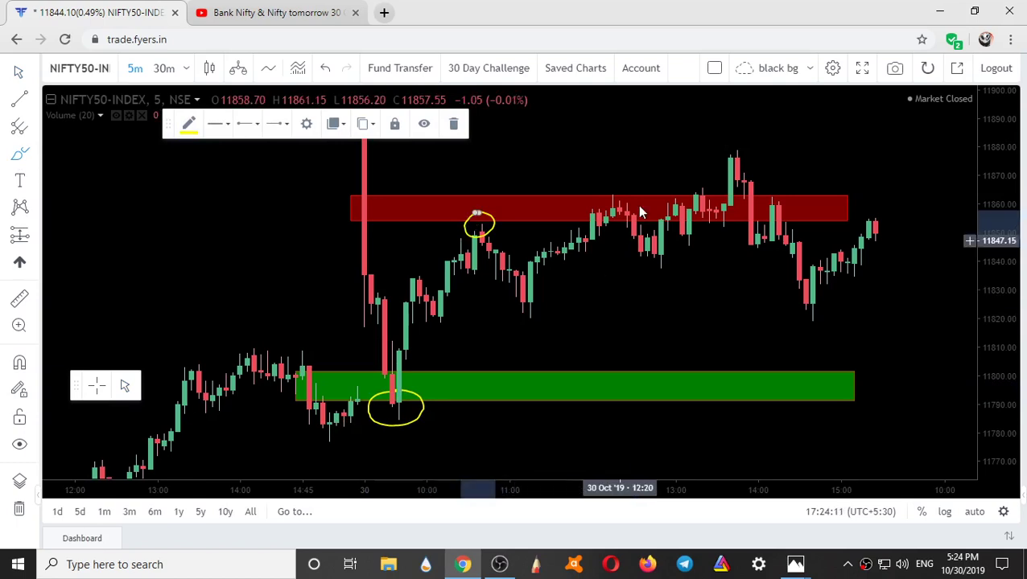
{"action": "left_click_drag", "start_coordinate": [639, 209], "coordinate": [620, 188]}
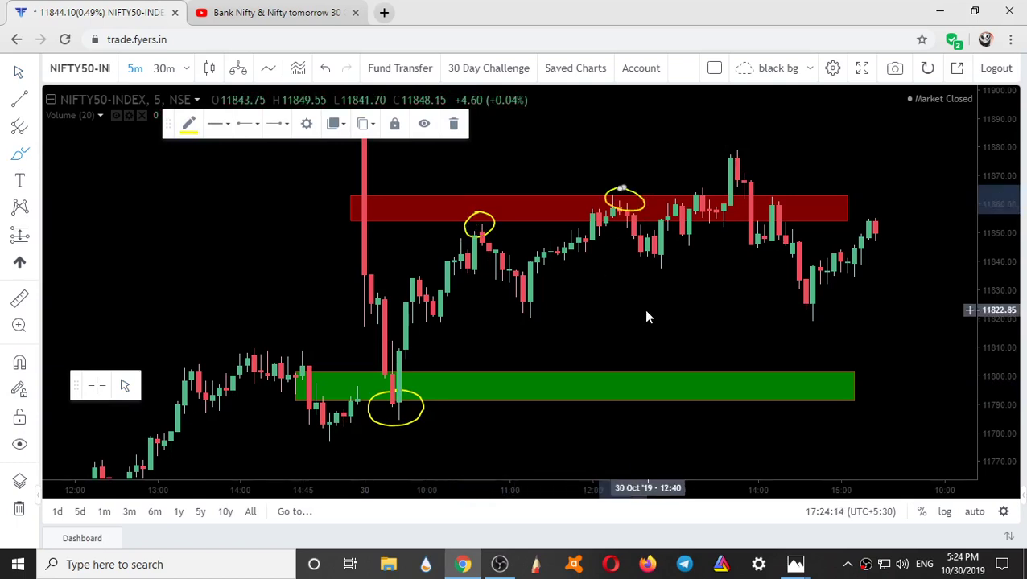
{"action": "left_click_drag", "start_coordinate": [726, 206], "coordinate": [696, 210]}
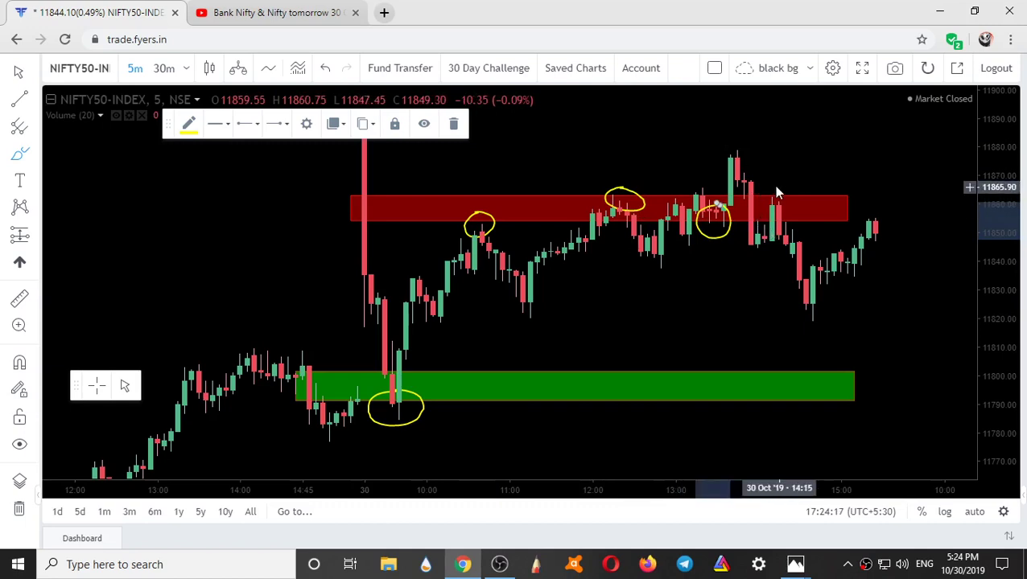
{"action": "left_click_drag", "start_coordinate": [773, 187], "coordinate": [779, 189]}
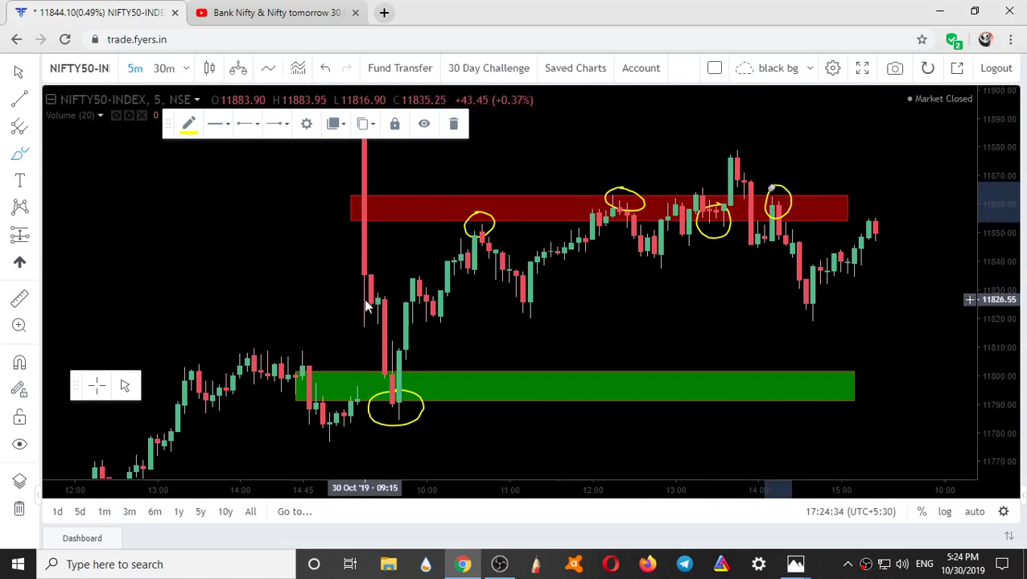
{"action": "scroll", "coordinate": [365, 301], "scroll_direction": "down", "scroll_amount": 1}
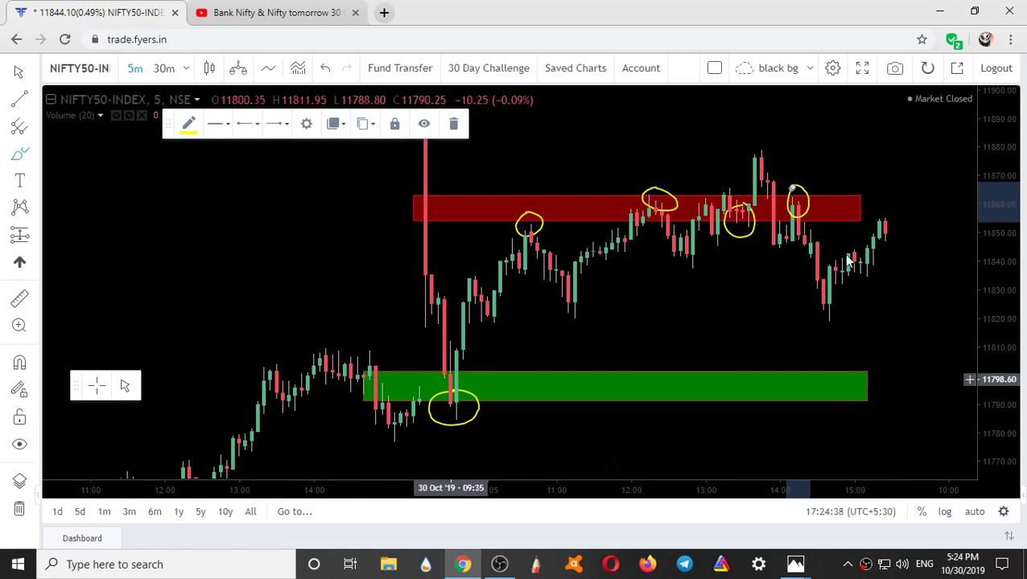
Step: Draw a yellow line under the 11829 low and pan to the support/resistance levels note
{"action": "left_click_drag", "start_coordinate": [895, 293], "coordinate": [768, 292]}
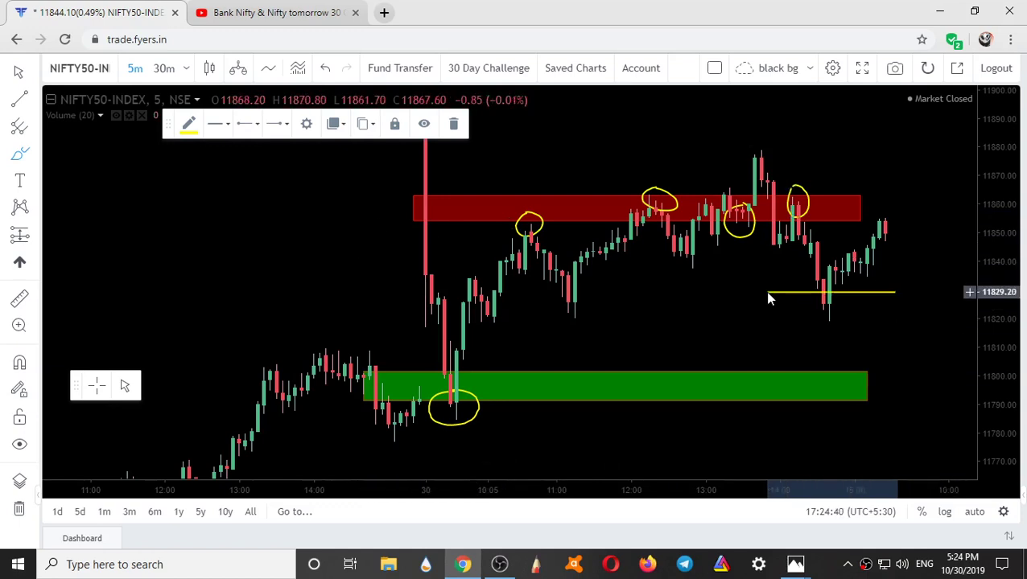
{"action": "left_click", "coordinate": [24, 76]}
{"action": "mouse_move", "coordinate": [834, 320]}
{"action": "left_mouse_down"}
{"action": "mouse_move", "coordinate": [595, 325]}
{"action": "mouse_move", "coordinate": [206, 290]}
{"action": "left_mouse_up"}
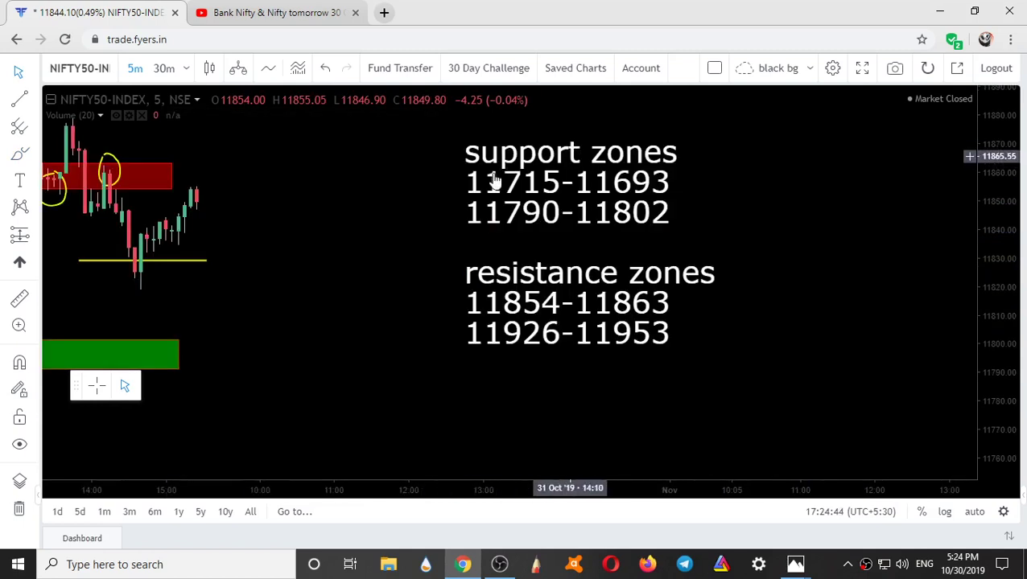